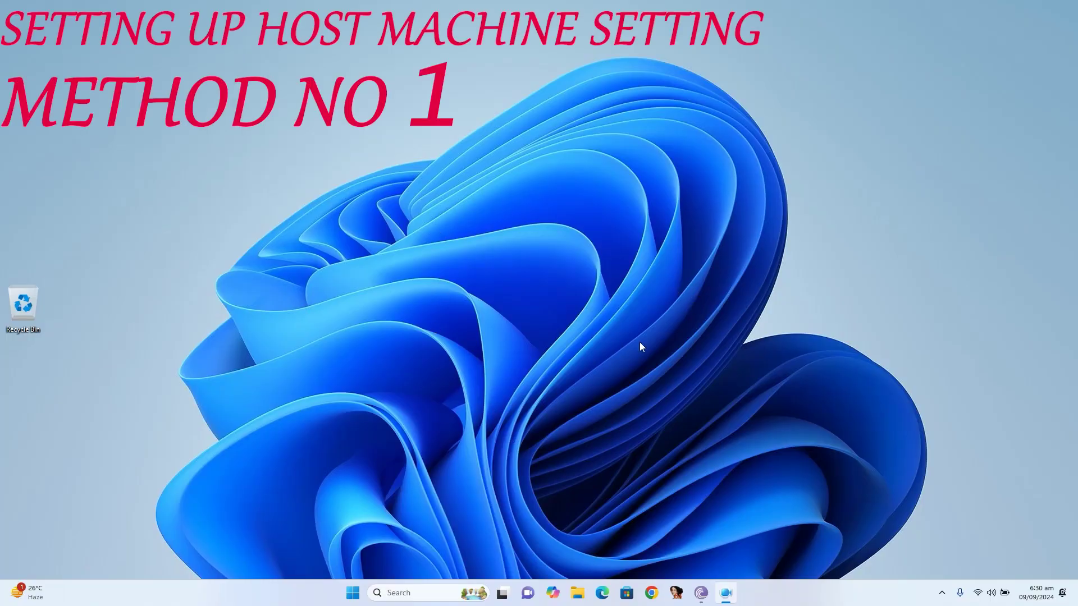
Step: Search Windows for "remote des" and open the Remote desktop settings page
{"action": "left_click", "coordinate": [355, 592]}
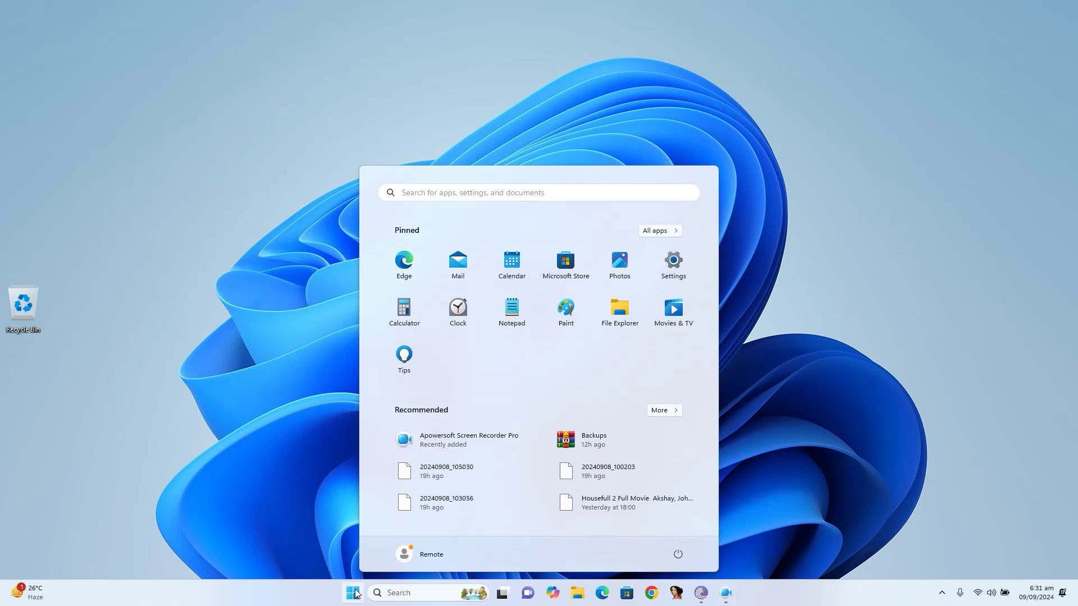
{"action": "type", "text": "rem"}
{"action": "type", "text": "ote des"}
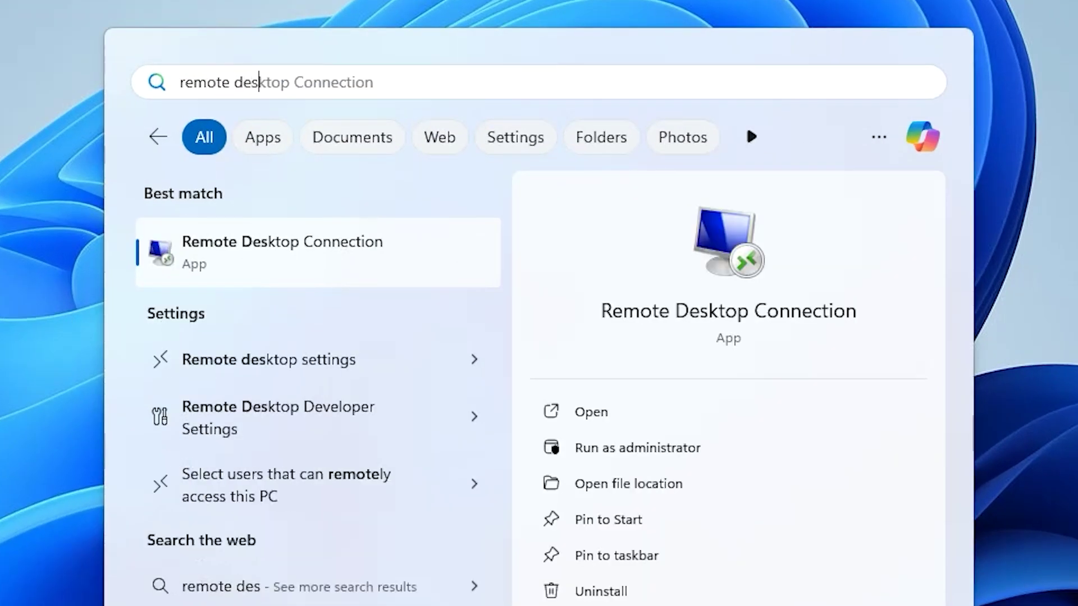
{"action": "key", "text": "Down"}
{"action": "key", "text": "Return"}
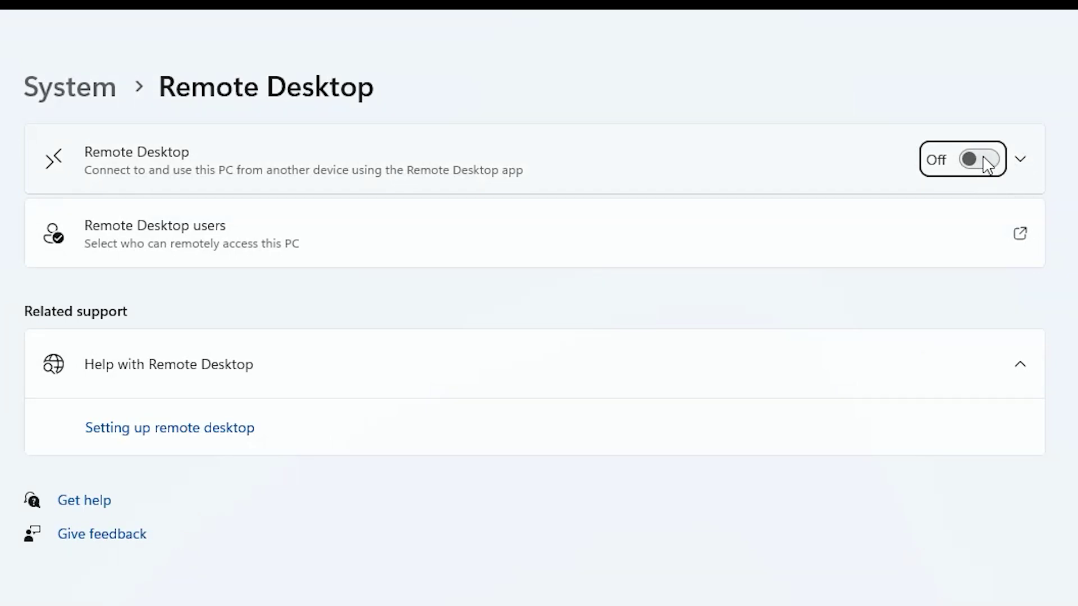
Step: Enable Remote Desktop on this PC, confirm the change, and close the settings window
{"action": "left_click", "coordinate": [987, 164]}
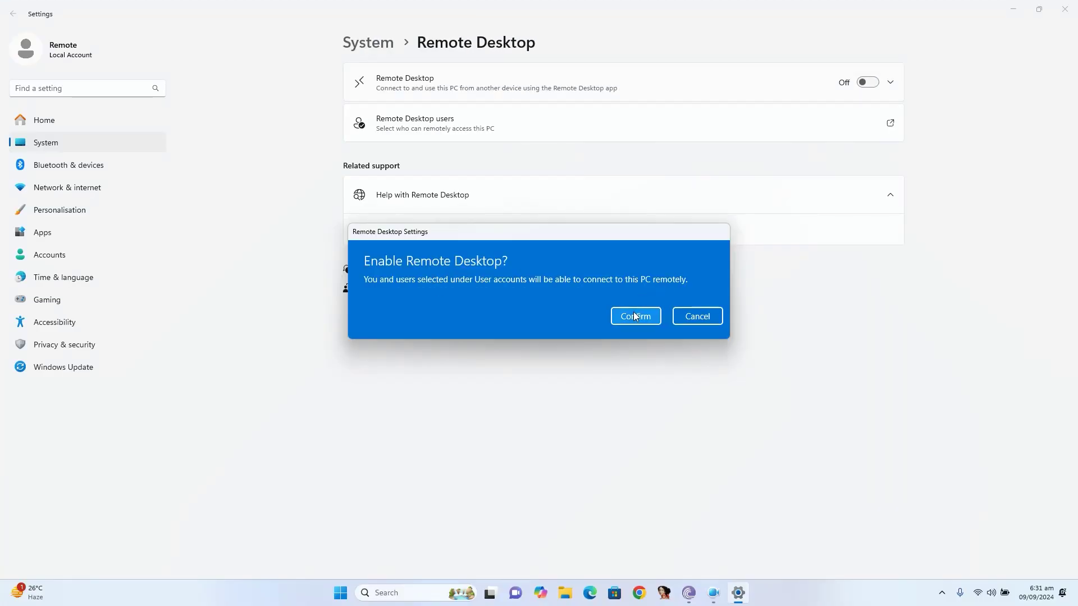
{"action": "left_click", "coordinate": [635, 317]}
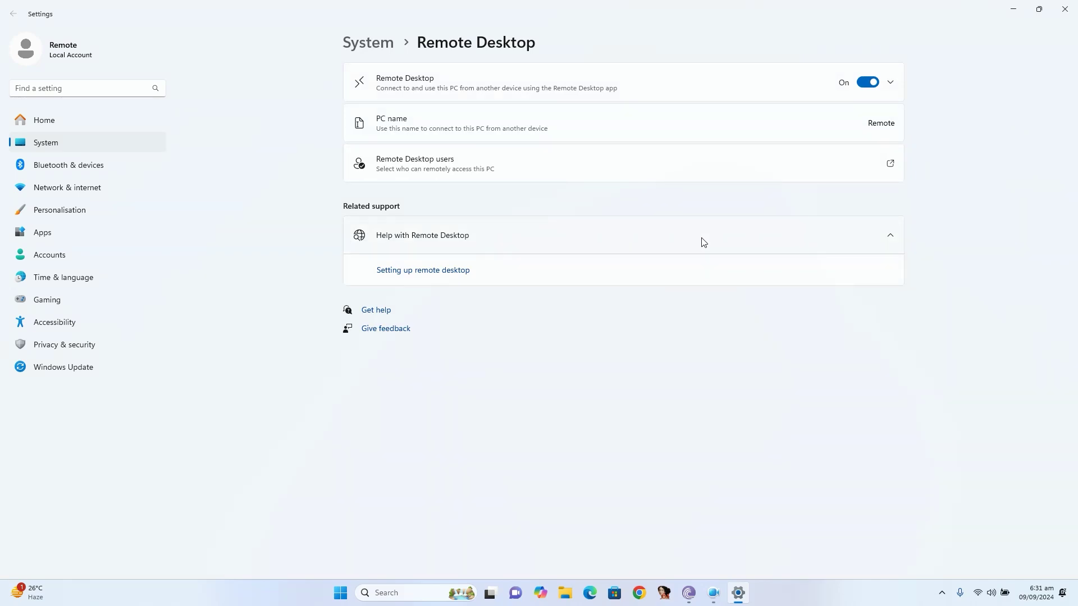
{"action": "left_click", "coordinate": [1064, 8]}
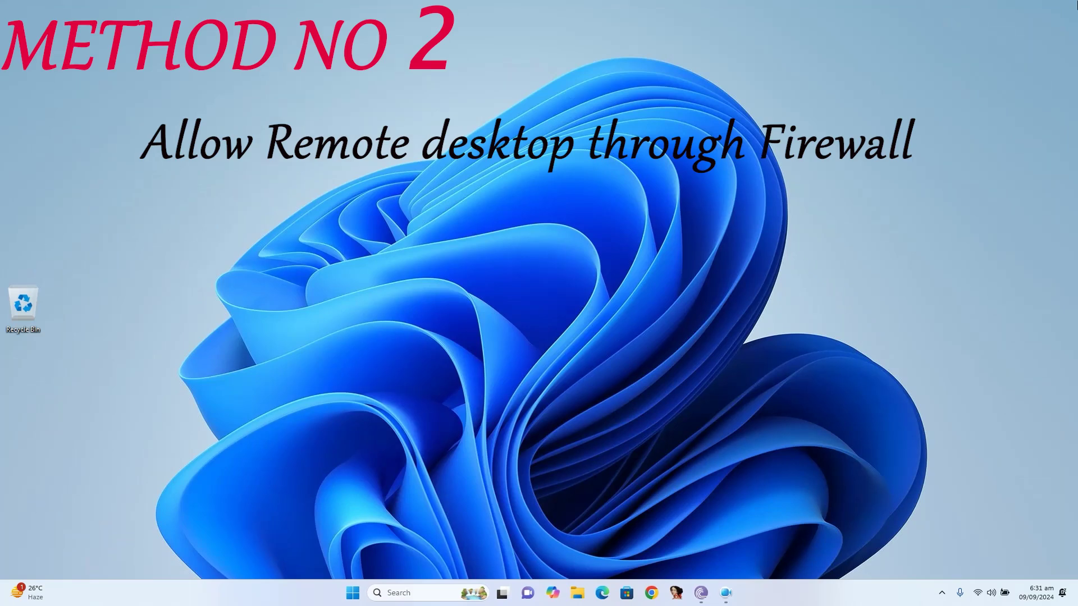
Step: Search Windows for "all" and open the Allow an app through Windows Firewall page
{"action": "left_click", "coordinate": [354, 594]}
{"action": "type", "text": "all"}
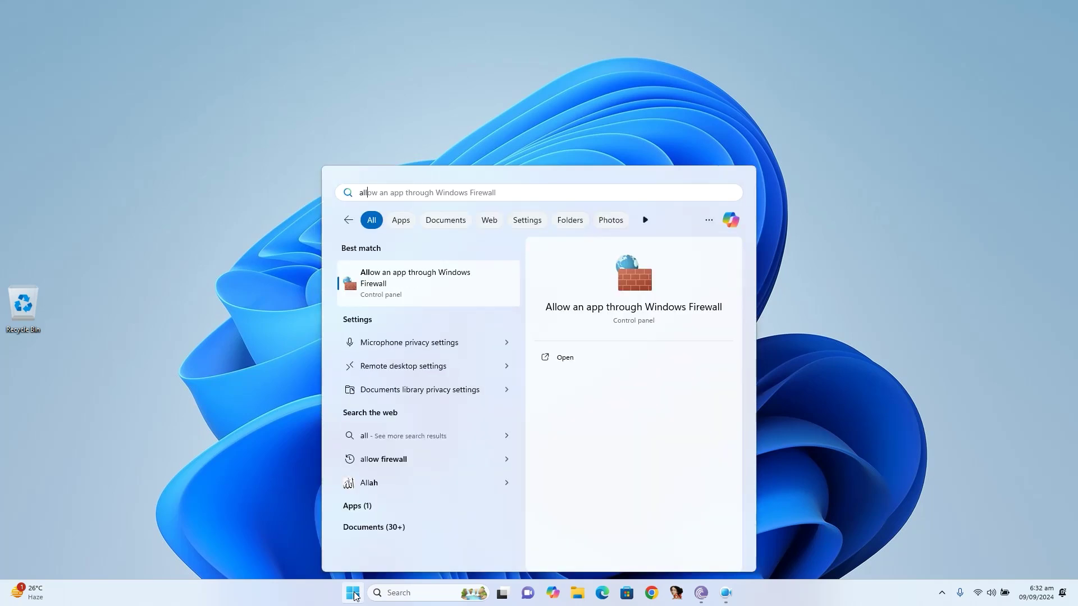
{"action": "key", "text": "Down"}
{"action": "key", "text": "Up"}
{"action": "key", "text": "Return"}
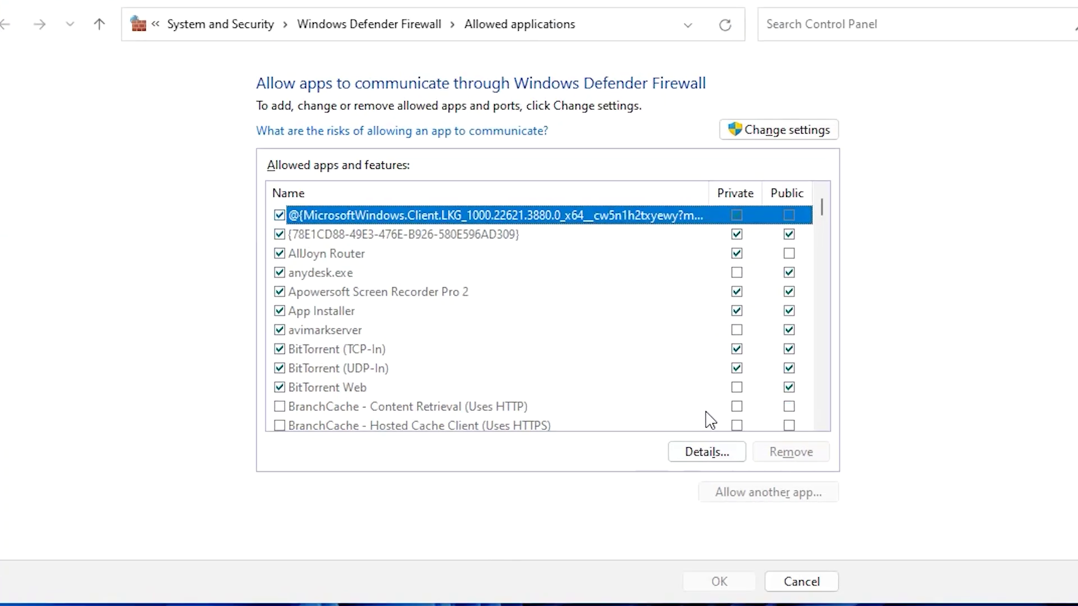
Step: Examine the Remote Desktop entry's private and public permissions in the firewall's allowed apps list, and close the window
{"action": "scroll", "coordinate": [736, 307], "scroll_direction": "down", "scroll_amount": 7}
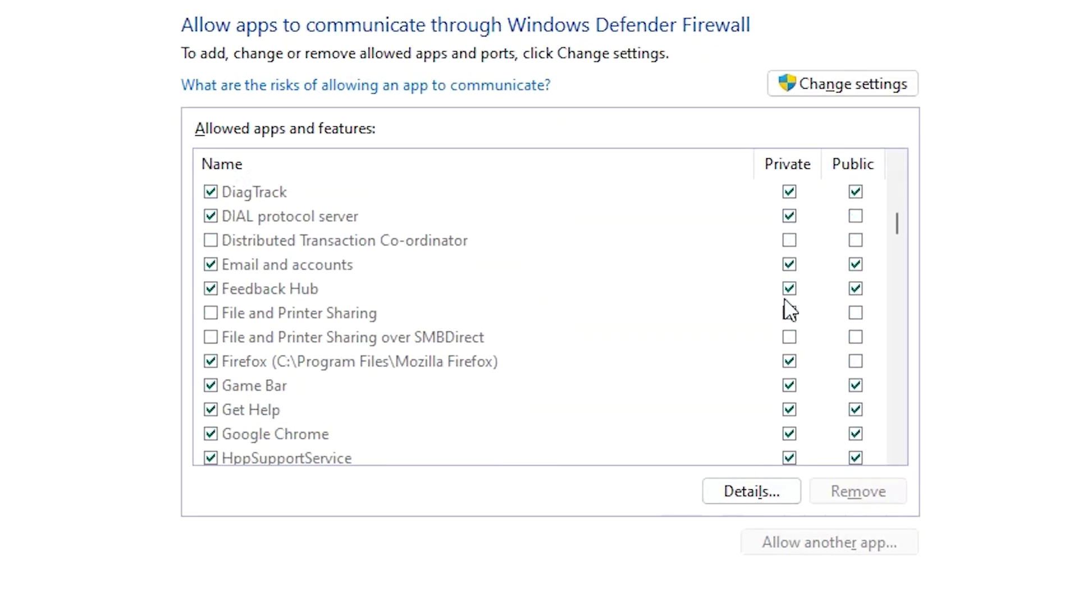
{"action": "scroll", "coordinate": [785, 303], "scroll_direction": "down", "scroll_amount": 12}
{"action": "scroll", "coordinate": [789, 309], "scroll_direction": "down", "scroll_amount": 8}
{"action": "scroll", "coordinate": [788, 309], "scroll_direction": "up", "scroll_amount": 2}
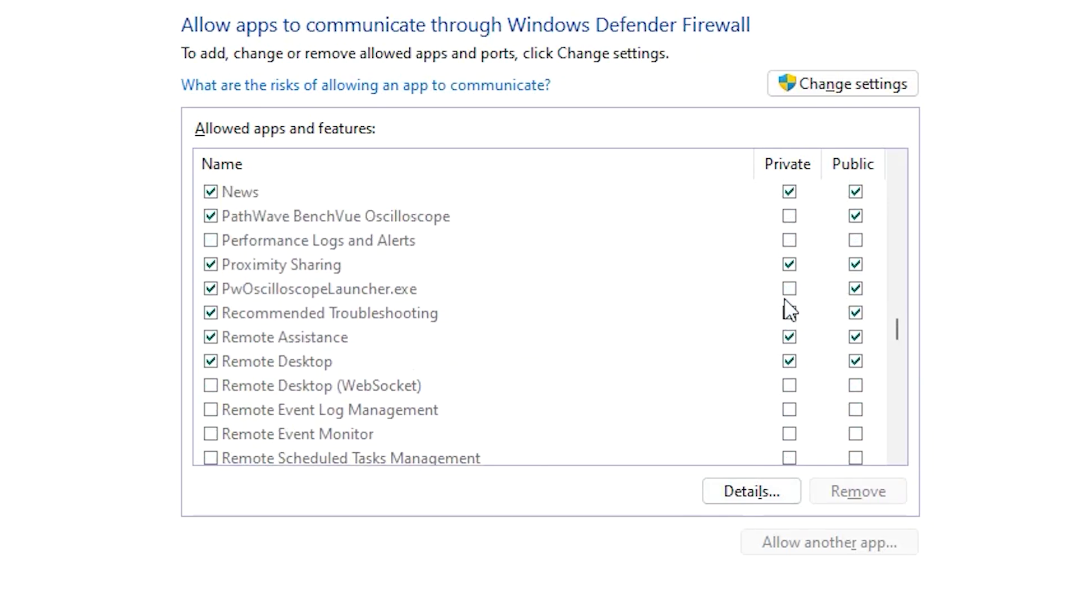
{"action": "scroll", "coordinate": [789, 309], "scroll_direction": "down", "scroll_amount": 5}
{"action": "scroll", "coordinate": [790, 309], "scroll_direction": "up", "scroll_amount": 3}
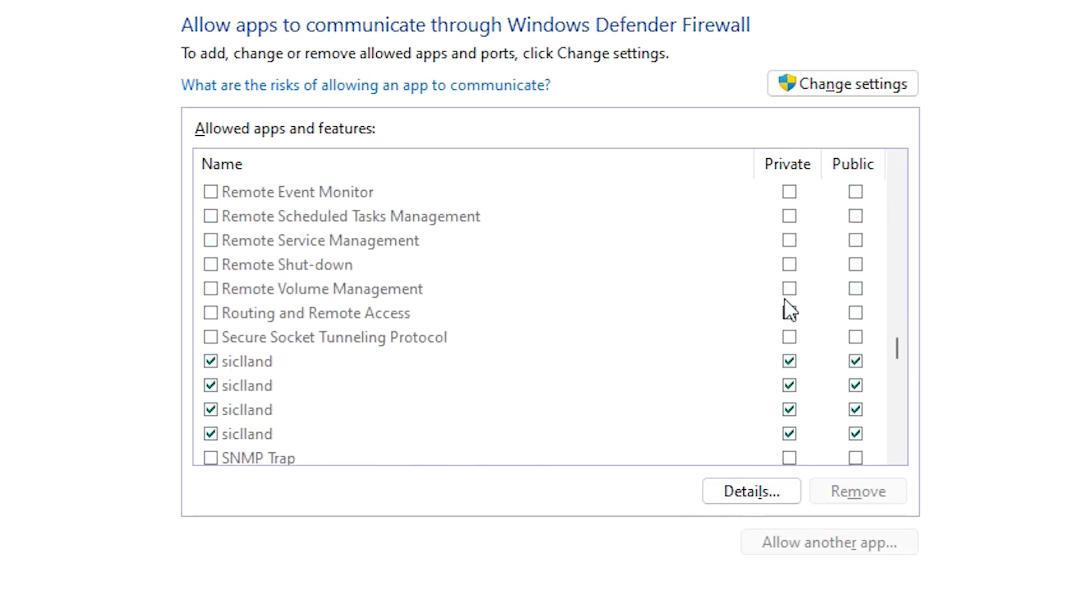
{"action": "scroll", "coordinate": [790, 308], "scroll_direction": "up", "scroll_amount": 1}
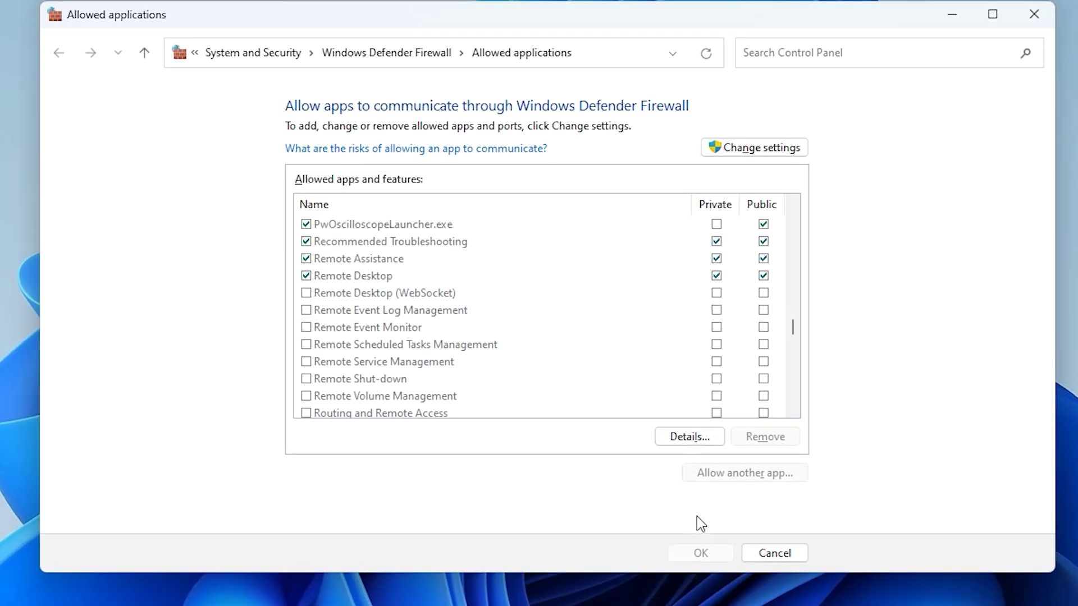
{"action": "left_click", "coordinate": [701, 550]}
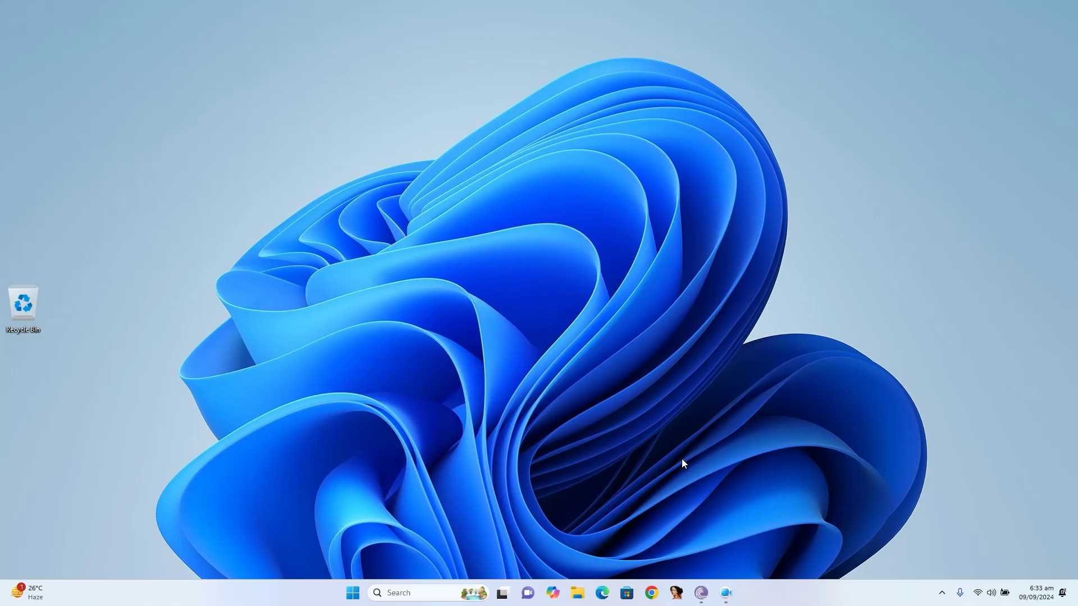
Step: Open Command Prompt and run ipconfig to look up the host machine's IP address
{"action": "left_click", "coordinate": [353, 593]}
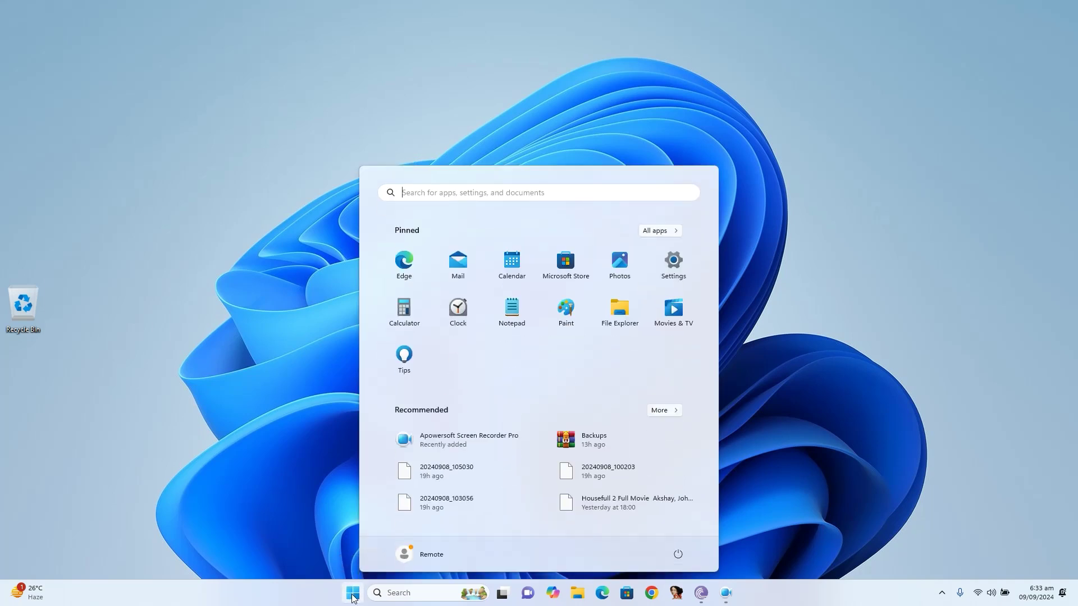
{"action": "type", "text": "c"}
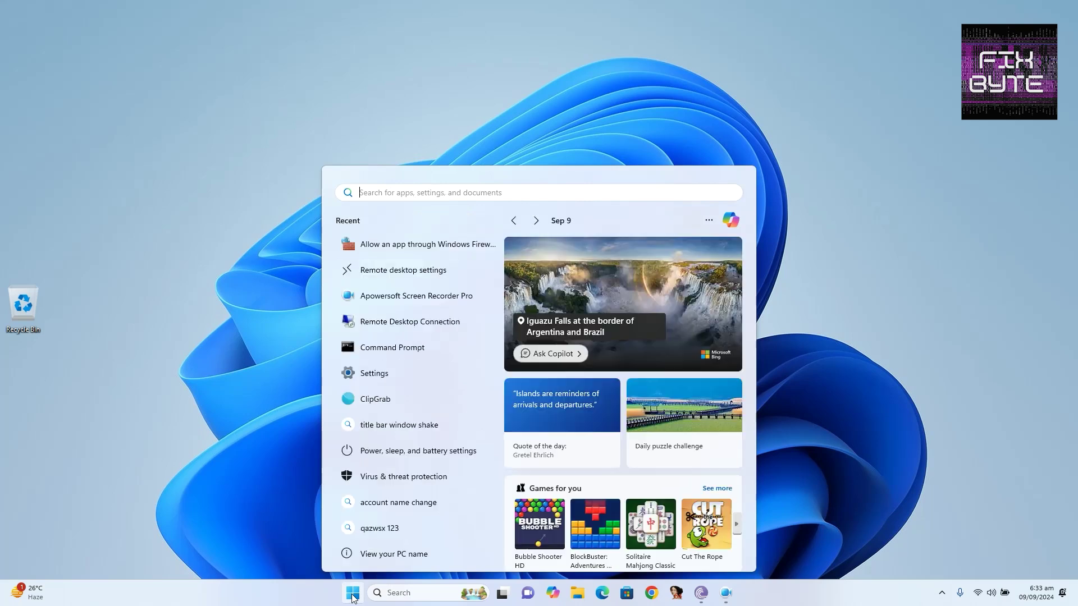
{"action": "type", "text": "cmd"}
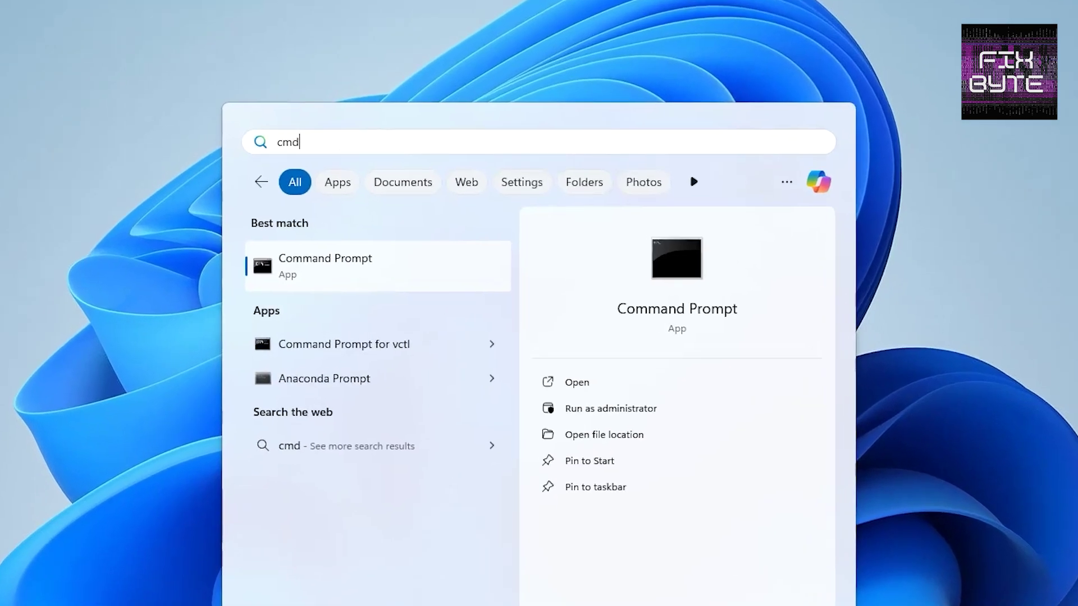
{"action": "key", "text": "Down"}
{"action": "key", "text": "Up"}
{"action": "key", "text": "Return"}
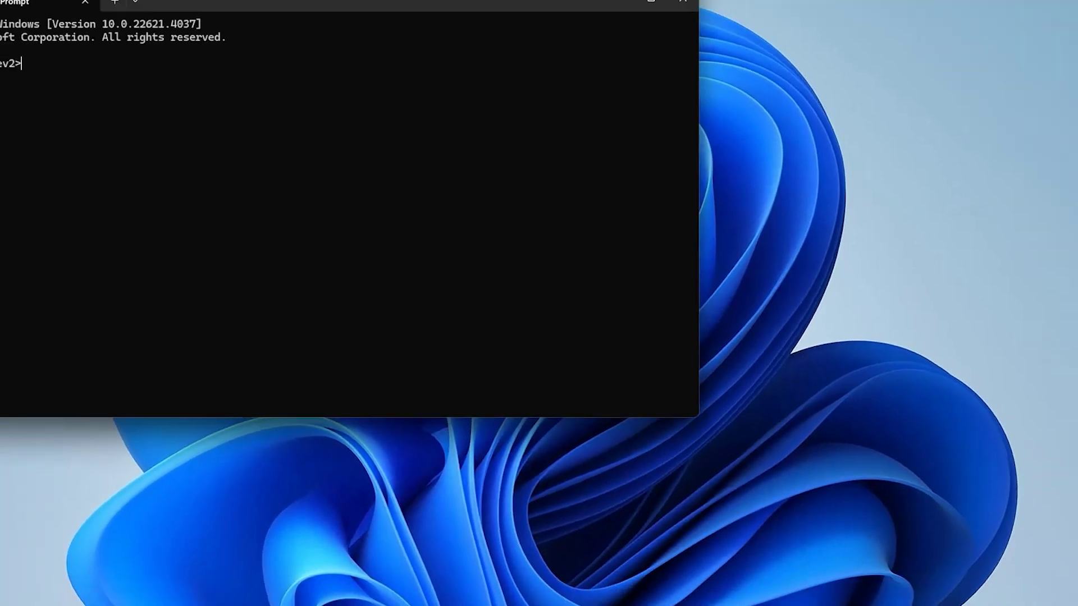
{"action": "type", "text": "ipconfig"}
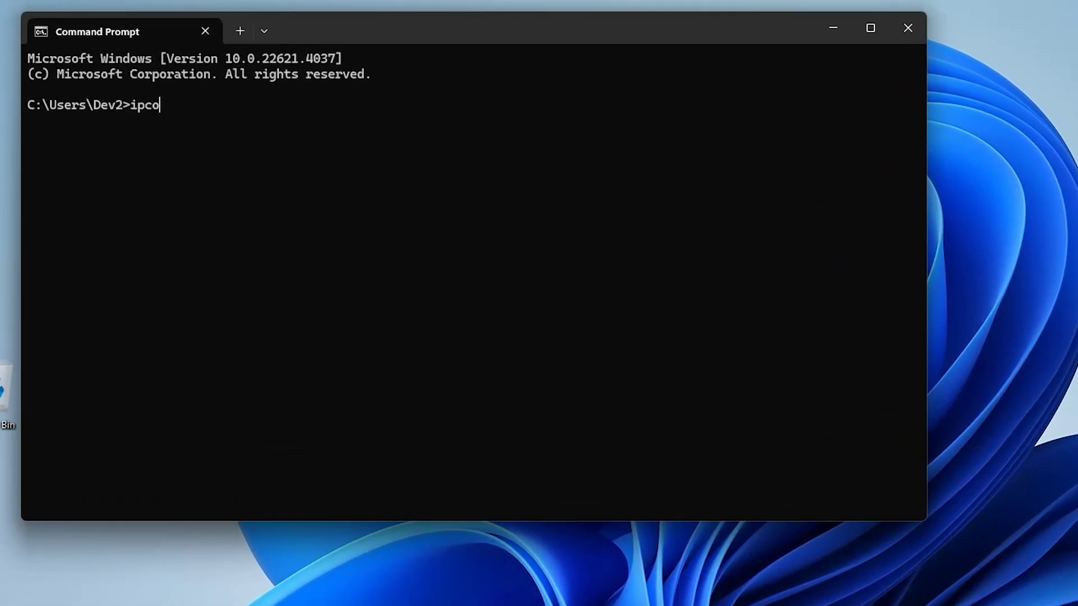
{"action": "key", "text": "Return"}
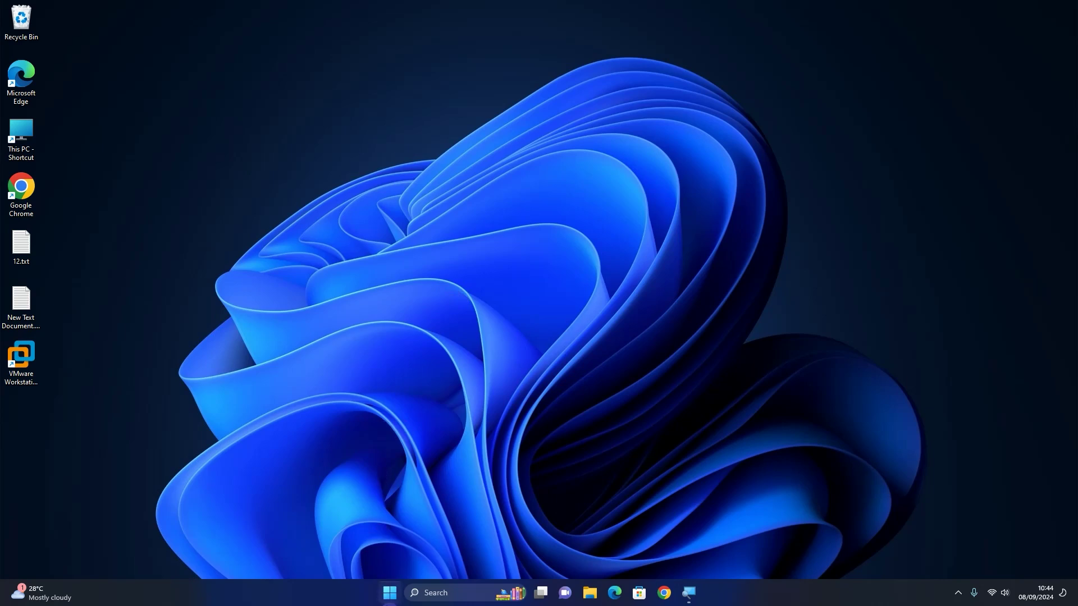
Step: On the control machine, open the Remote Desktop Connection app and expand its connection options
{"action": "left_click", "coordinate": [390, 601]}
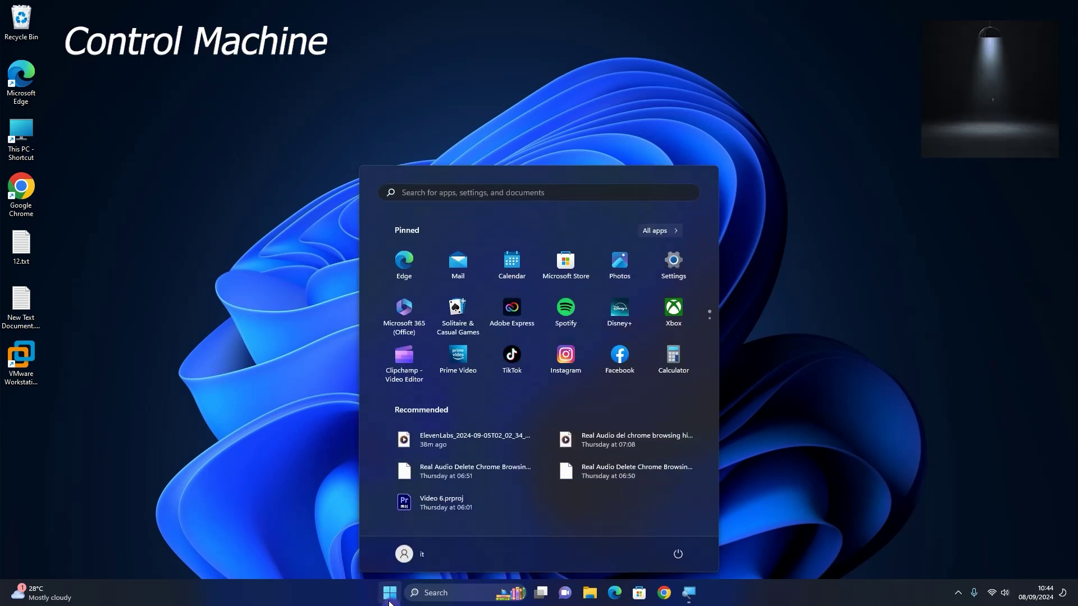
{"action": "type", "text": "reme"}
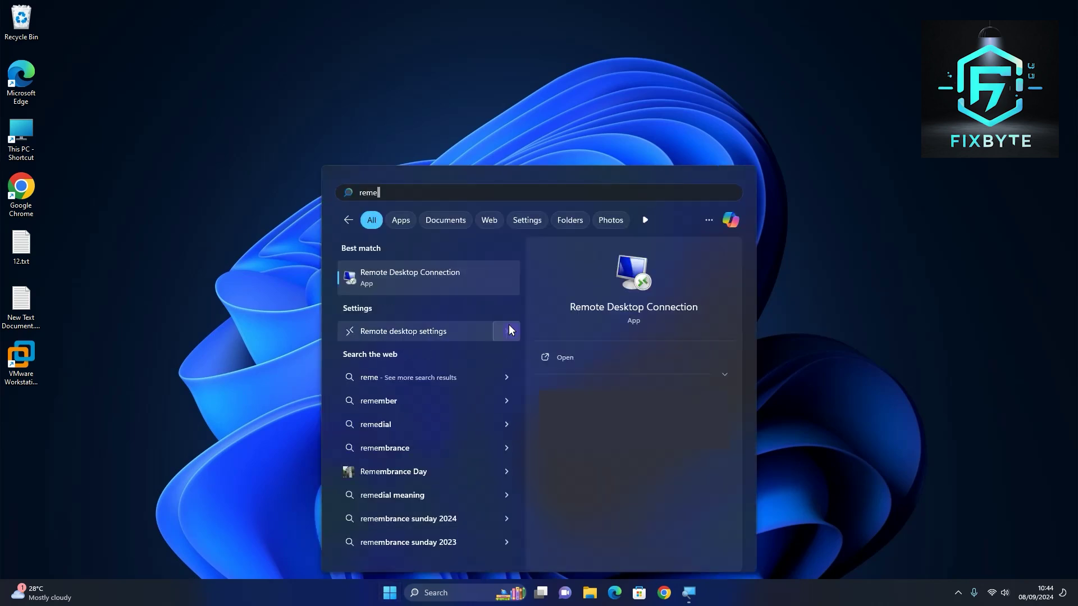
{"action": "left_click", "coordinate": [432, 273]}
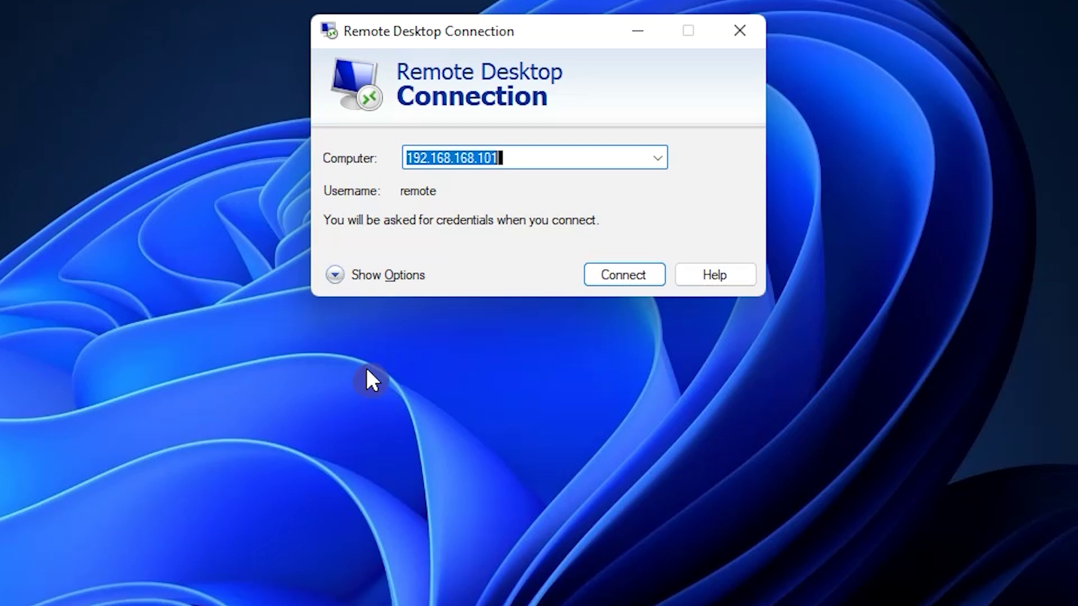
{"action": "left_click", "coordinate": [331, 263]}
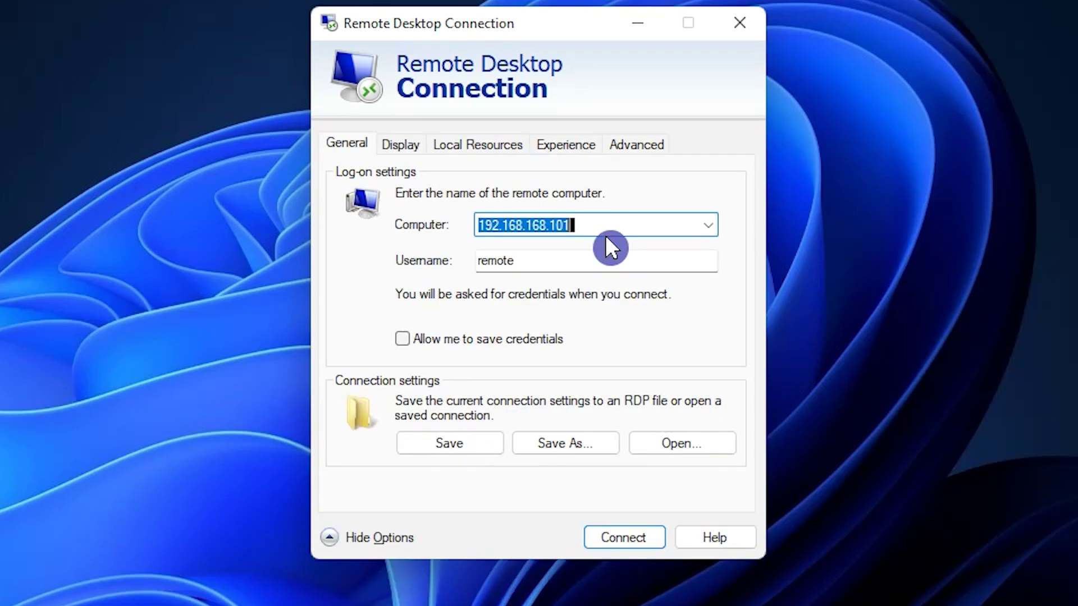
Step: Enter 192.168.168.101 as the remote computer's address and check the username for the connection
{"action": "key", "text": "BackSpace"}
{"action": "type", "text": "192.1"}
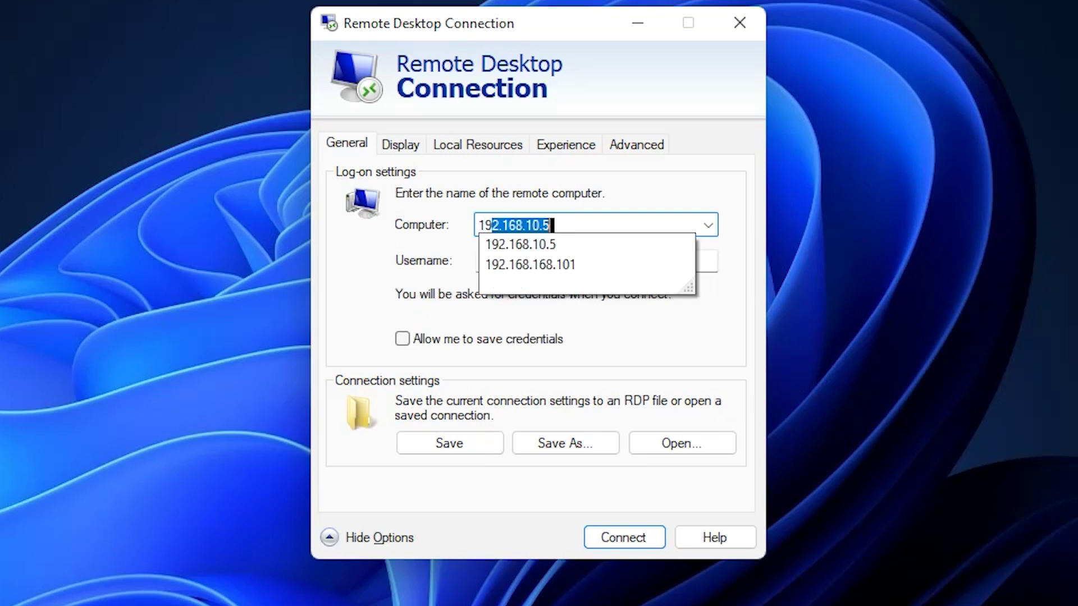
{"action": "type", "text": "68.168.101"}
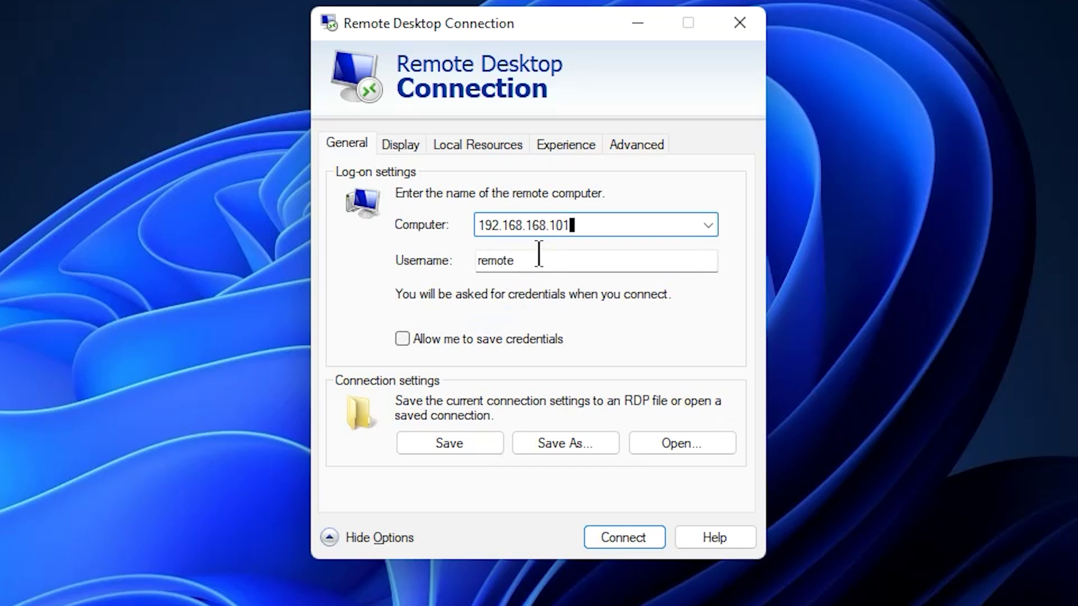
{"action": "left_click", "coordinate": [539, 259]}
{"action": "left_click_drag", "start_coordinate": [533, 260], "coordinate": [475, 262]}
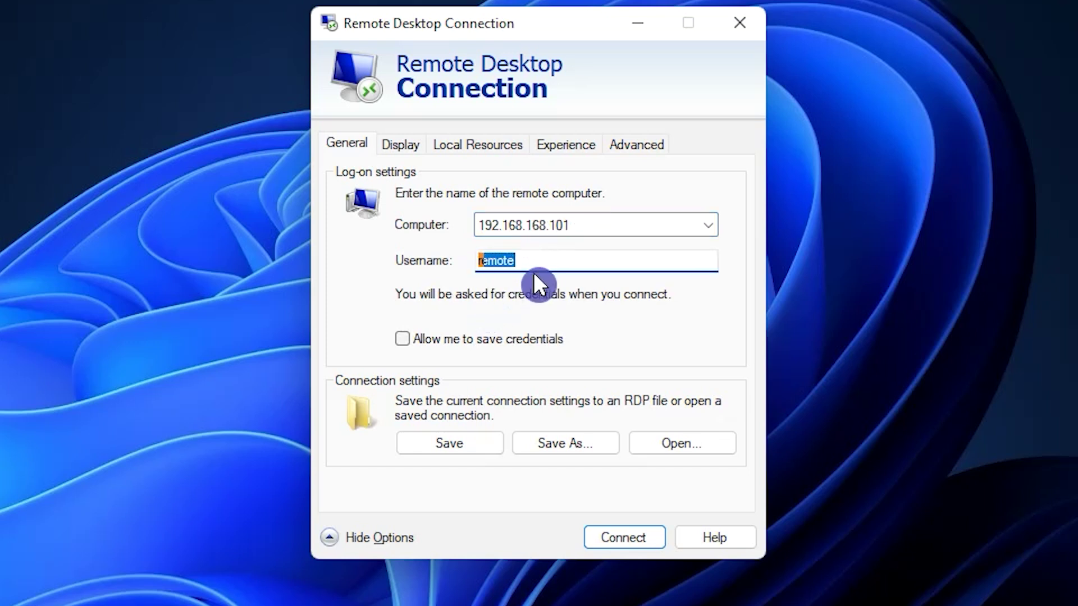
{"action": "left_click", "coordinate": [557, 263]}
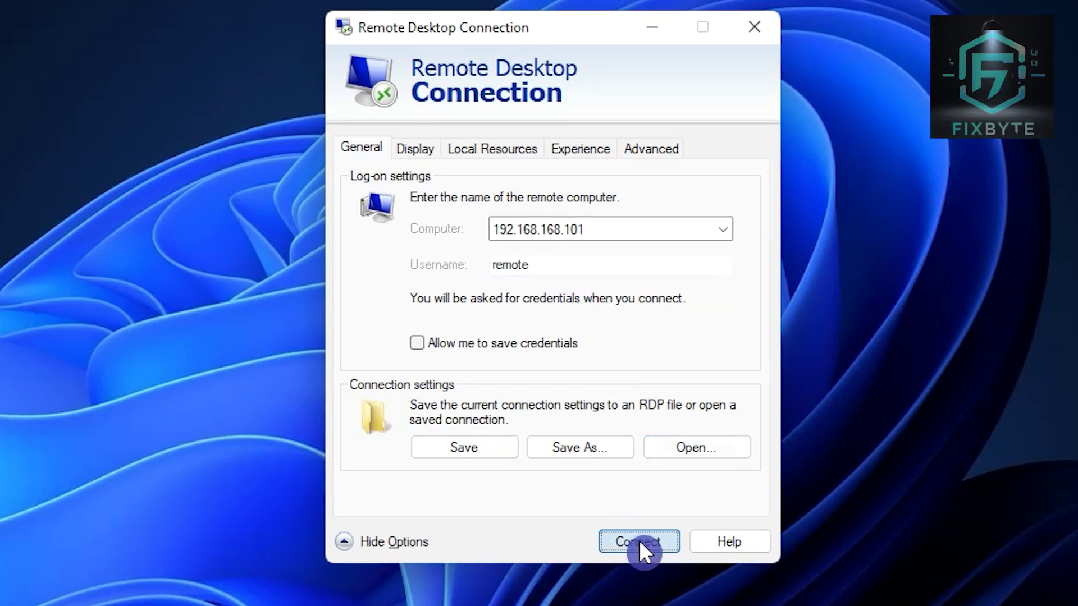
Step: Start the remote connection and submit the account password in the credentials prompt
{"action": "left_click", "coordinate": [624, 536]}
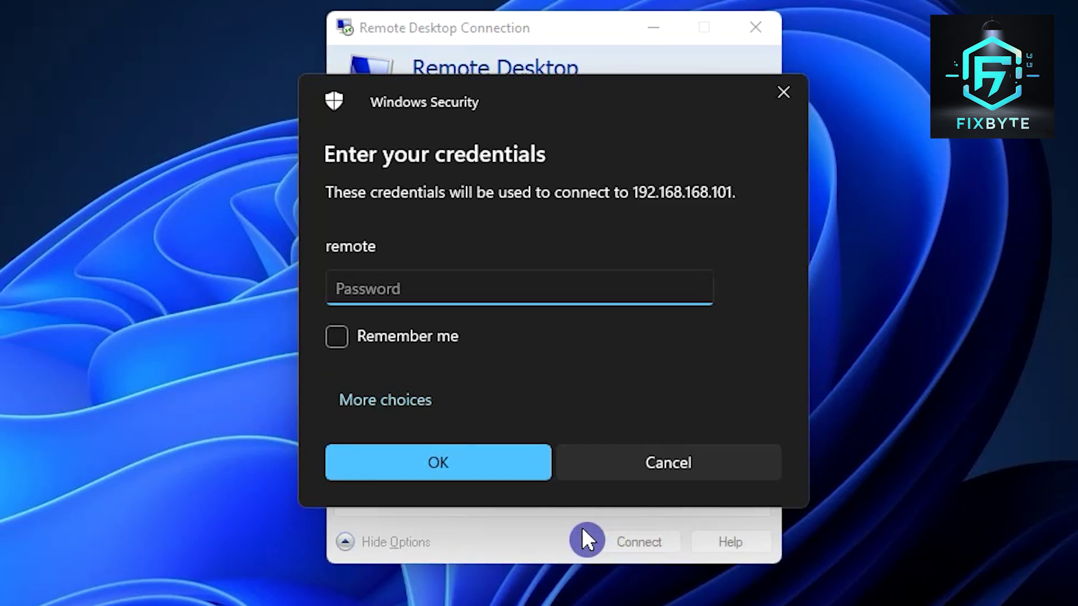
{"action": "type", "text": "••••••"}
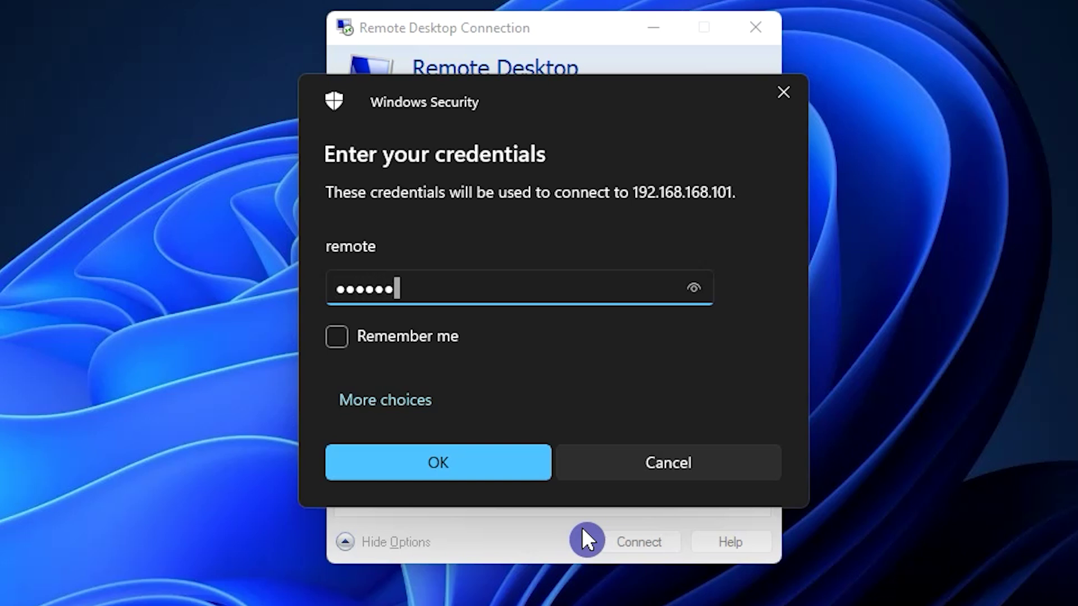
{"action": "type", "text": "•"}
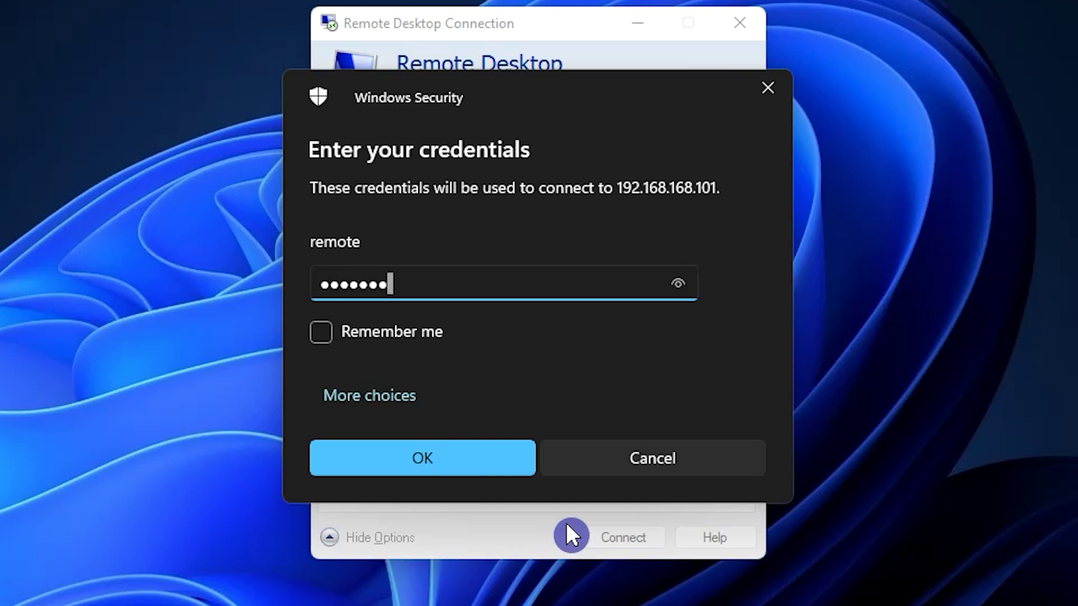
{"action": "type", "text": "•••"}
{"action": "key", "text": "Return"}
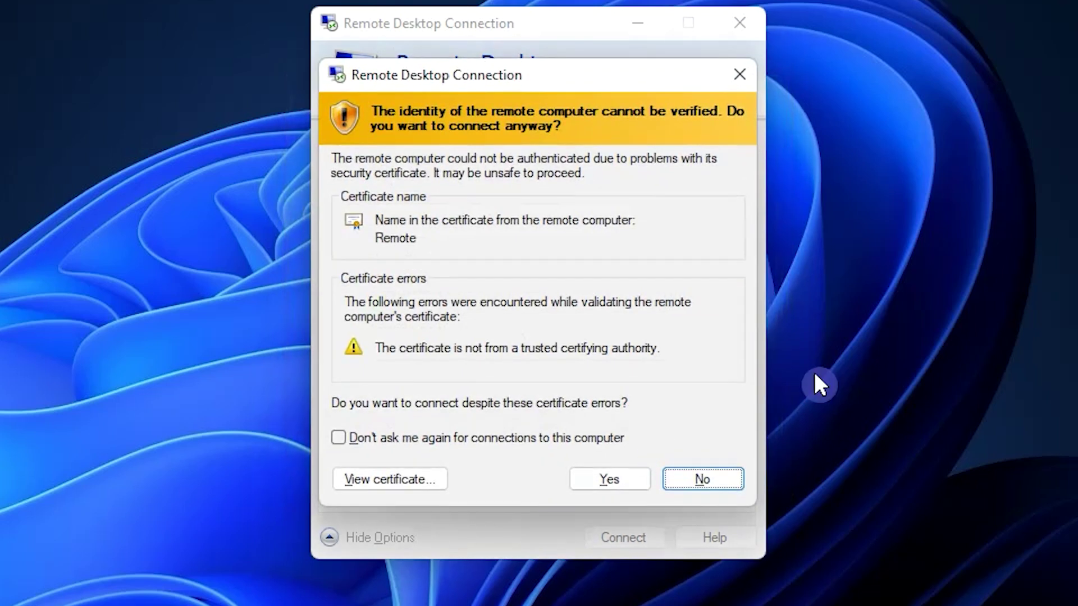